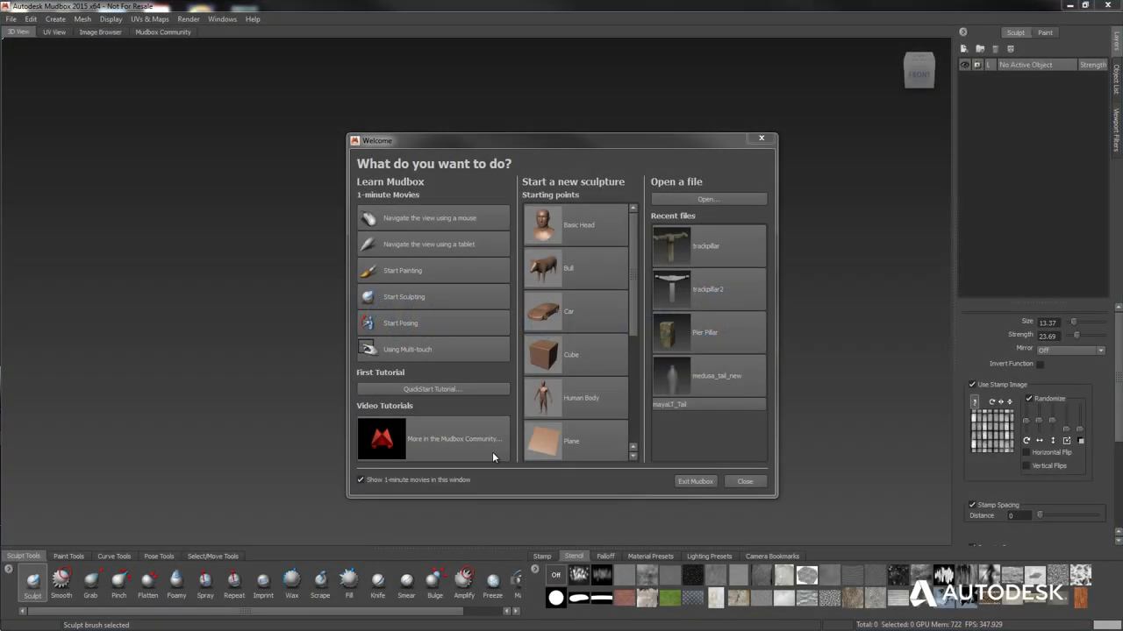
# Move the Welcome window slightly higher on the screen
pyautogui.moveTo(550, 140)
pyautogui.mouseDown()
pyautogui.moveTo(556, 110)
pyautogui.moveTo(552, 119)
pyautogui.mouseUp()
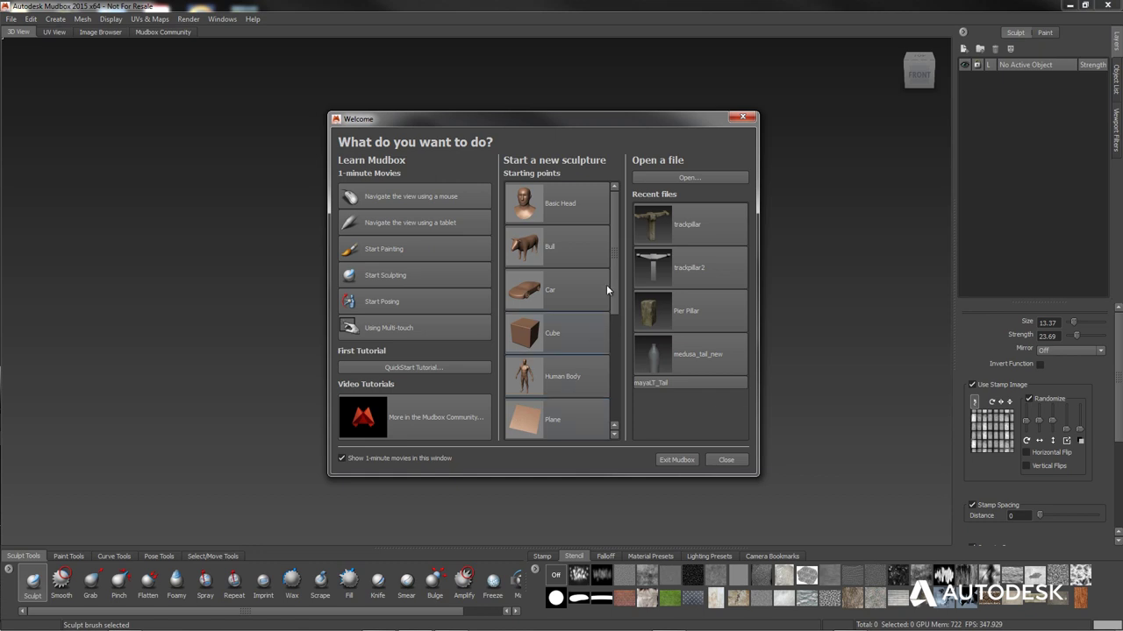
pyautogui.scroll(-5, 607, 286)
pyautogui.scroll(-1, 606, 346)
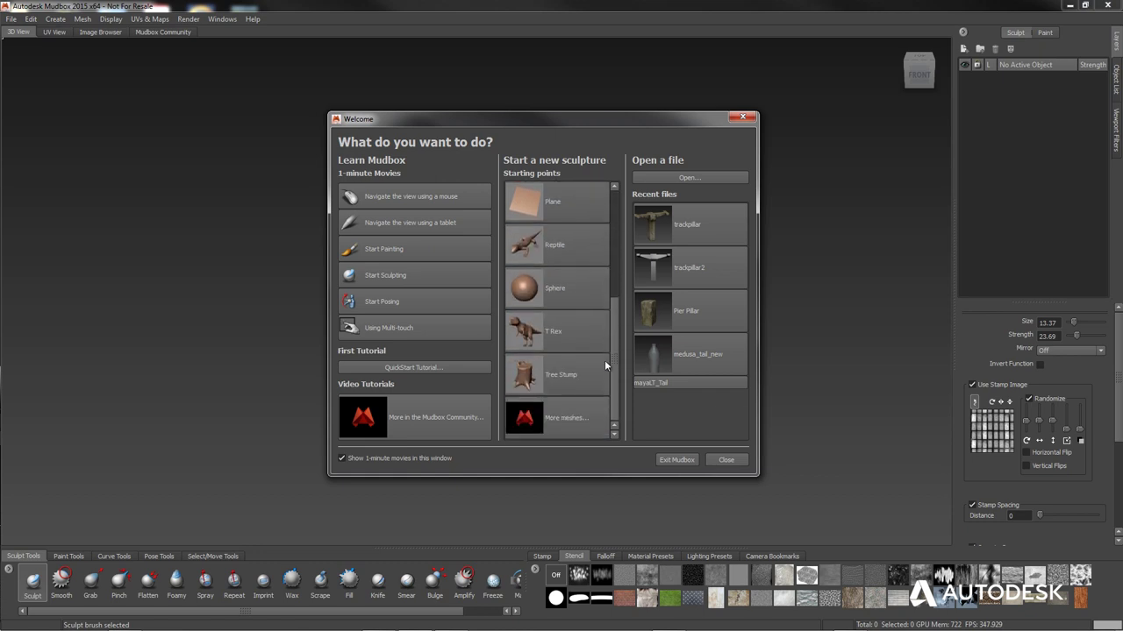
pyautogui.scroll(6, 621, 377)
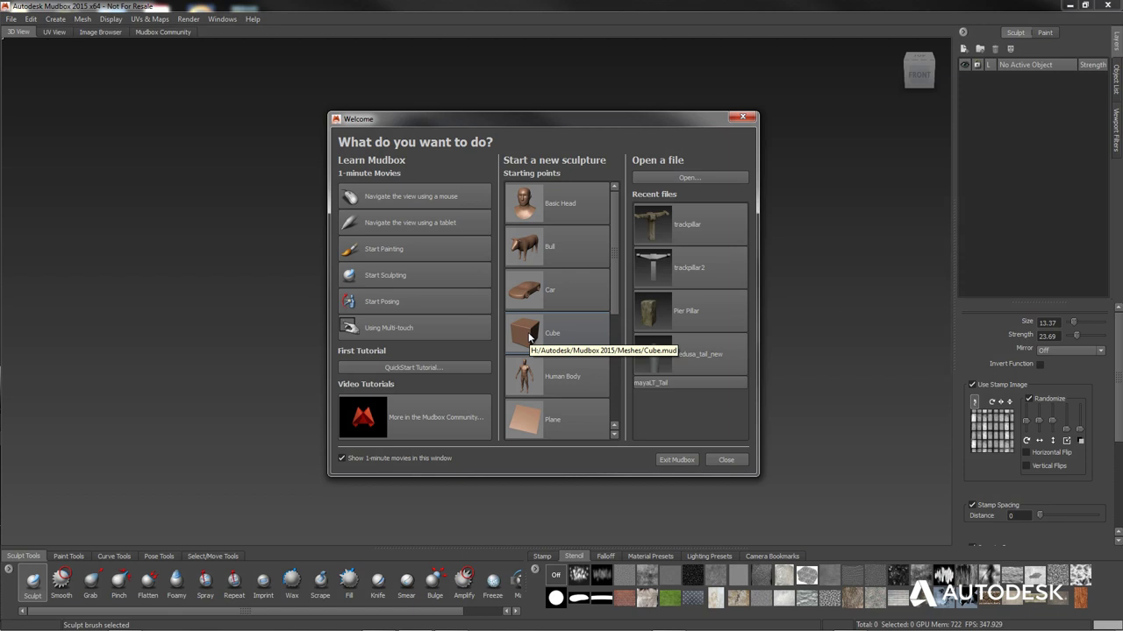
# Load the Cube starting point from the Welcome window and orbit around the new cube
pyautogui.click(529, 337)
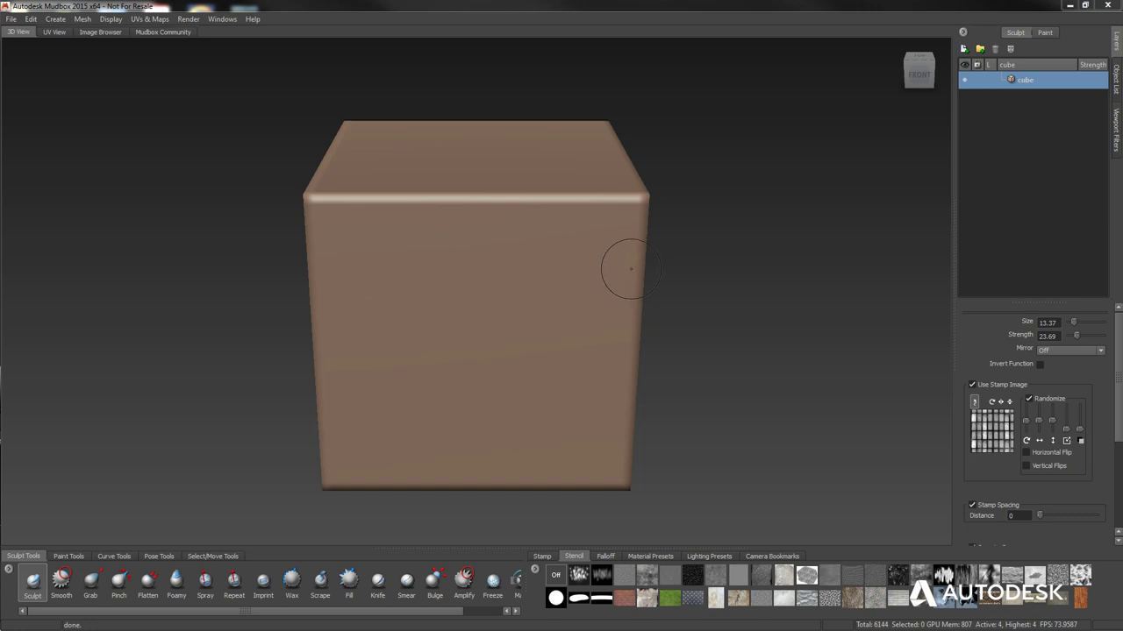
pyautogui.moveTo(619, 263)
pyautogui.keyDown('alt'); pyautogui.mouseDown()
pyautogui.moveTo(620, 289)
pyautogui.moveTo(246, 294)
pyautogui.moveTo(439, 297)
pyautogui.moveTo(289, 307)
pyautogui.moveTo(644, 300)
pyautogui.moveTo(368, 305)
pyautogui.moveTo(531, 307)
pyautogui.moveTo(507, 288)
pyautogui.mouseUp(); pyautogui.keyUp('alt')
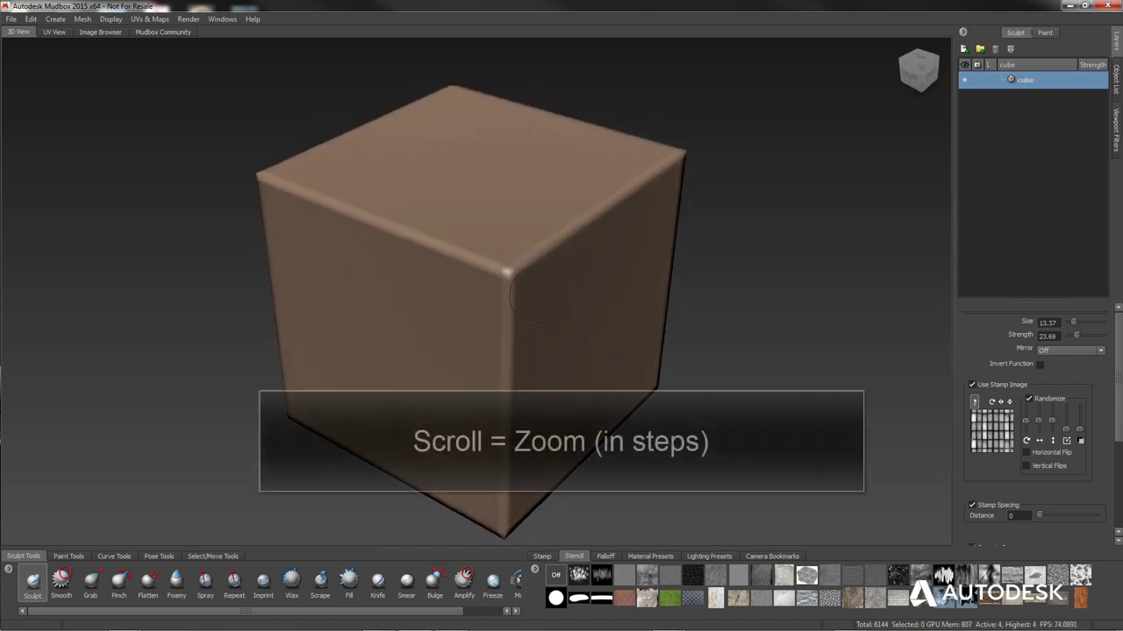
# Zoom, pan, orbit and dolly around the cube, ending on a view of its front and side
pyautogui.scroll(-4, 500, 280)
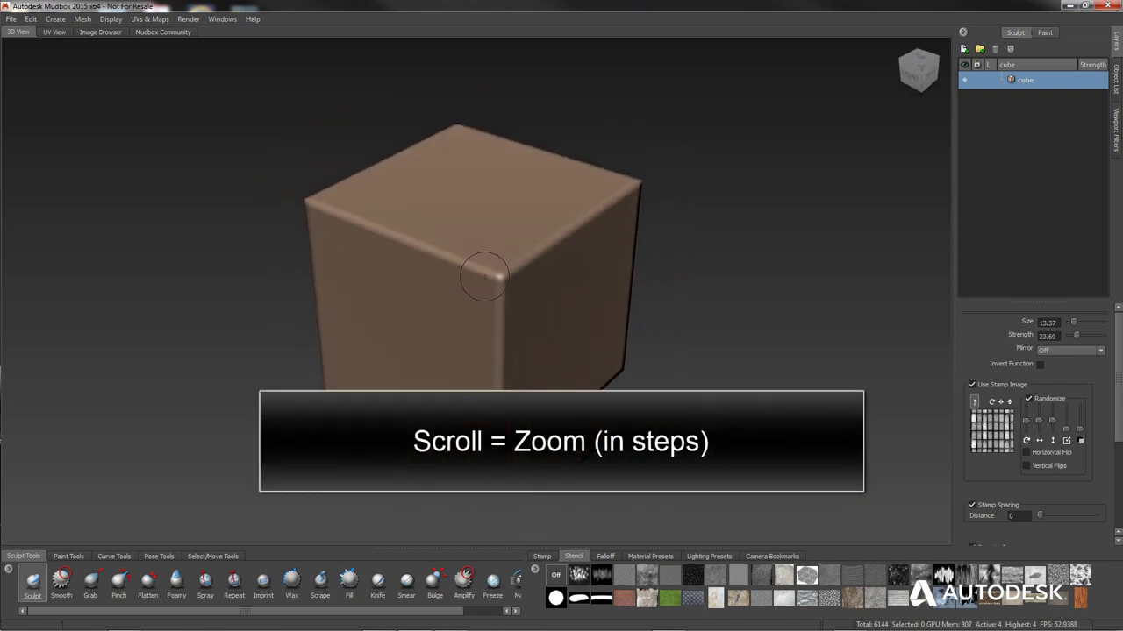
pyautogui.scroll(6, 489, 253)
pyautogui.scroll(-3, 491, 228)
pyautogui.scroll(2, 473, 263)
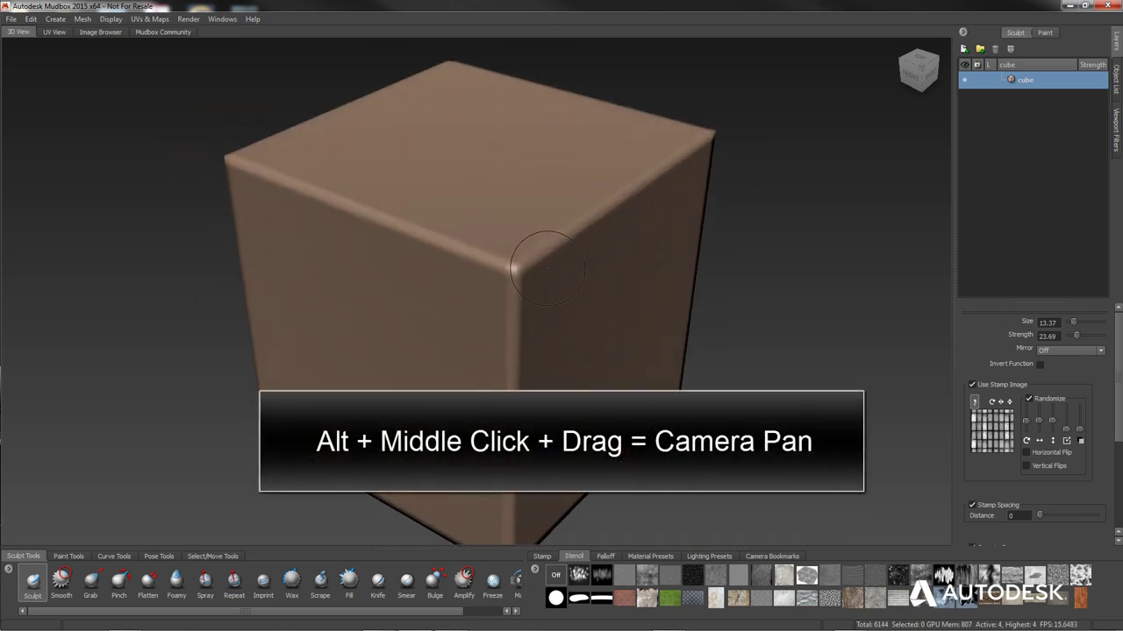
pyautogui.moveTo(552, 255)
pyautogui.keyDown('alt'); pyautogui.mouseDown(button='middle')
pyautogui.moveTo(472, 255)
pyautogui.moveTo(614, 261)
pyautogui.moveTo(395, 256)
pyautogui.moveTo(579, 254)
pyautogui.moveTo(439, 253)
pyautogui.moveTo(539, 246)
pyautogui.mouseUp(button='middle'); pyautogui.keyUp('alt')
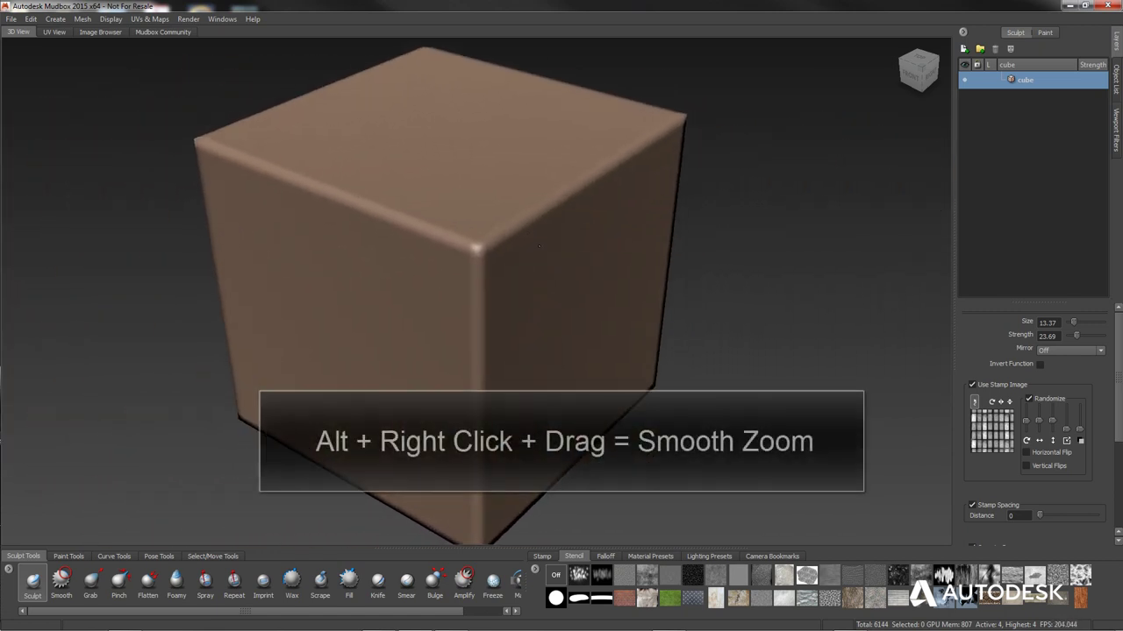
pyautogui.moveTo(539, 247)
pyautogui.keyDown('alt'); pyautogui.mouseDown(button='right')
pyautogui.moveTo(309, 296)
pyautogui.moveTo(667, 290)
pyautogui.moveTo(368, 295)
pyautogui.moveTo(605, 291)
pyautogui.moveTo(395, 295)
pyautogui.moveTo(542, 273)
pyautogui.moveTo(491, 286)
pyautogui.moveTo(552, 324)
pyautogui.moveTo(579, 362)
pyautogui.moveTo(561, 369)
pyautogui.moveTo(569, 382)
pyautogui.mouseUp(button='right'); pyautogui.keyUp('alt')
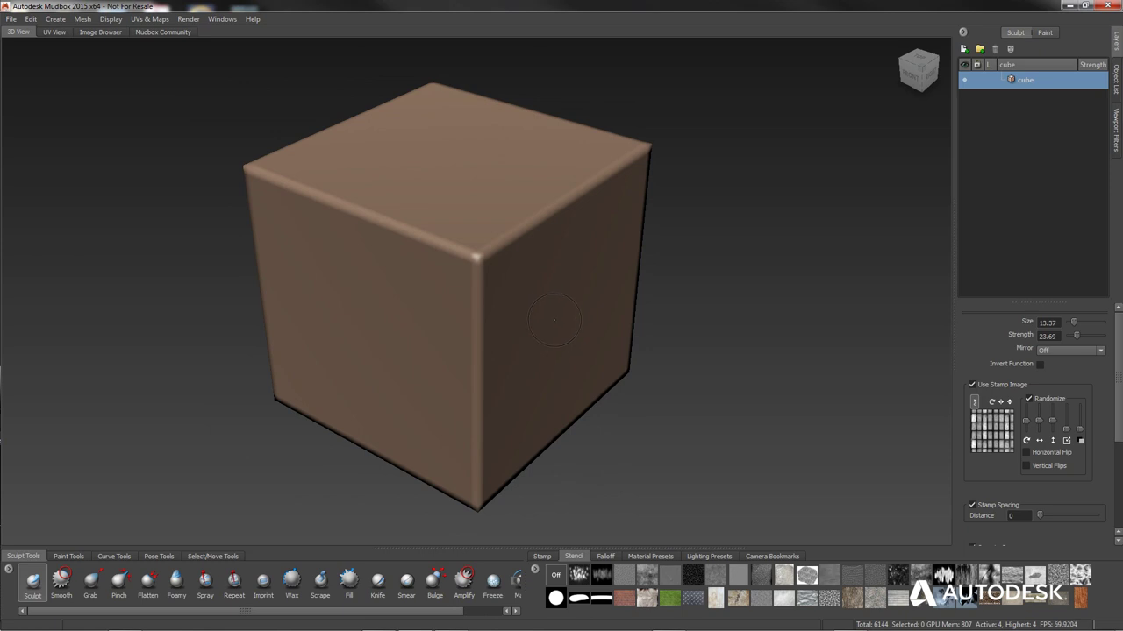
pyautogui.keyDown('alt'); pyautogui.moveTo(555, 321); pyautogui.dragTo(556, 353); pyautogui.keyUp('alt')
pyautogui.moveTo(453, 313)
pyautogui.keyDown('alt'); pyautogui.mouseDown(button='middle')
pyautogui.moveTo(649, 307)
pyautogui.moveTo(372, 313)
pyautogui.moveTo(487, 312)
pyautogui.mouseUp(button='middle'); pyautogui.keyUp('alt')
pyautogui.moveTo(568, 316)
pyautogui.keyDown('alt'); pyautogui.mouseDown(button='right')
pyautogui.moveTo(554, 342)
pyautogui.moveTo(579, 281)
pyautogui.moveTo(568, 265)
pyautogui.moveTo(438, 246)
pyautogui.moveTo(402, 197)
pyautogui.moveTo(419, 220)
pyautogui.mouseUp(button='right'); pyautogui.keyUp('alt')
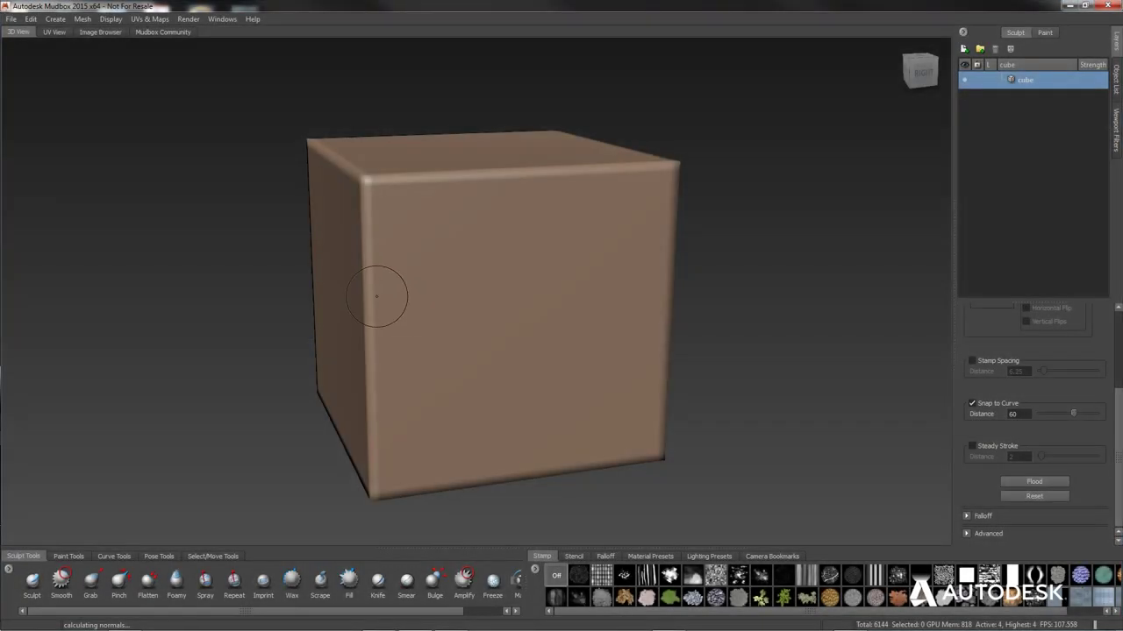
# Tumble to a three-quarter view looking down on the cube, then scroll the Sculpt Tools tray right and back
pyautogui.keyDown('alt'); pyautogui.moveTo(378, 299); pyautogui.dragTo(247, 433); pyautogui.keyUp('alt')
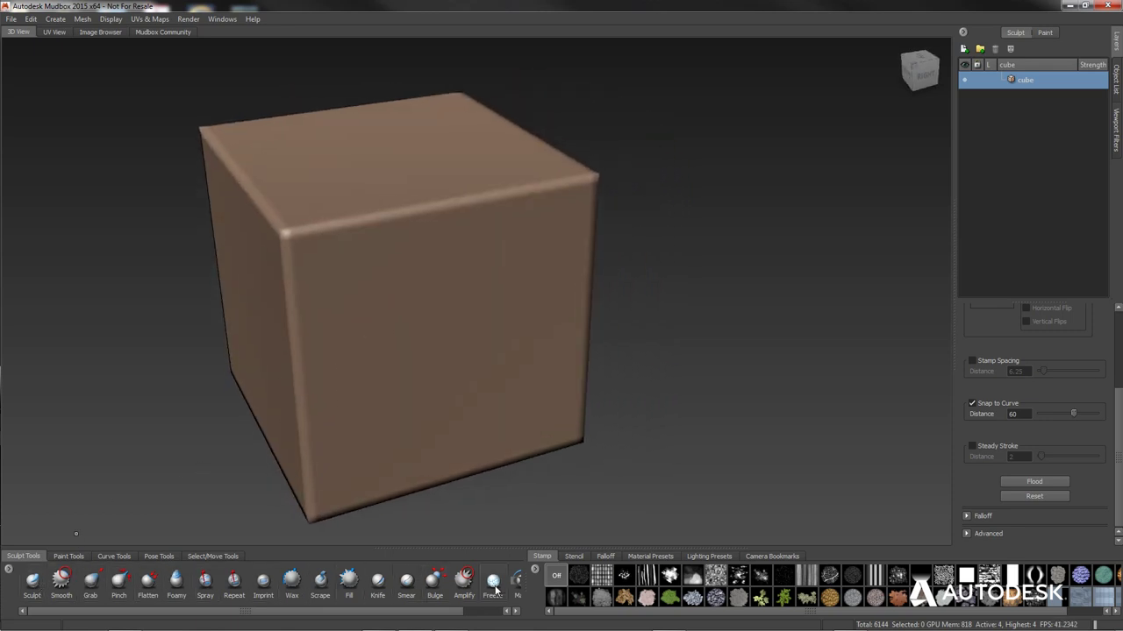
pyautogui.moveTo(92, 613); pyautogui.dragTo(265, 611)
pyautogui.moveTo(445, 616); pyautogui.dragTo(380, 615)
# With the Sculpt brush, stroke a raised S-shaped ridge onto the cube's front face and view it at three-quarters
pyautogui.click(31, 583)
pyautogui.keyDown('alt'); pyautogui.moveTo(464, 444); pyautogui.dragTo(458, 401); pyautogui.keyUp('alt')
pyautogui.moveTo(321, 172)
pyautogui.mouseDown()
pyautogui.moveTo(470, 194)
pyautogui.moveTo(494, 208)
pyautogui.moveTo(494, 238)
pyautogui.moveTo(349, 289)
pyautogui.moveTo(338, 304)
pyautogui.moveTo(477, 348)
pyautogui.moveTo(457, 380)
pyautogui.mouseUp()
pyautogui.keyDown('alt'); pyautogui.moveTo(491, 336); pyautogui.dragTo(438, 373); pyautogui.keyUp('alt')
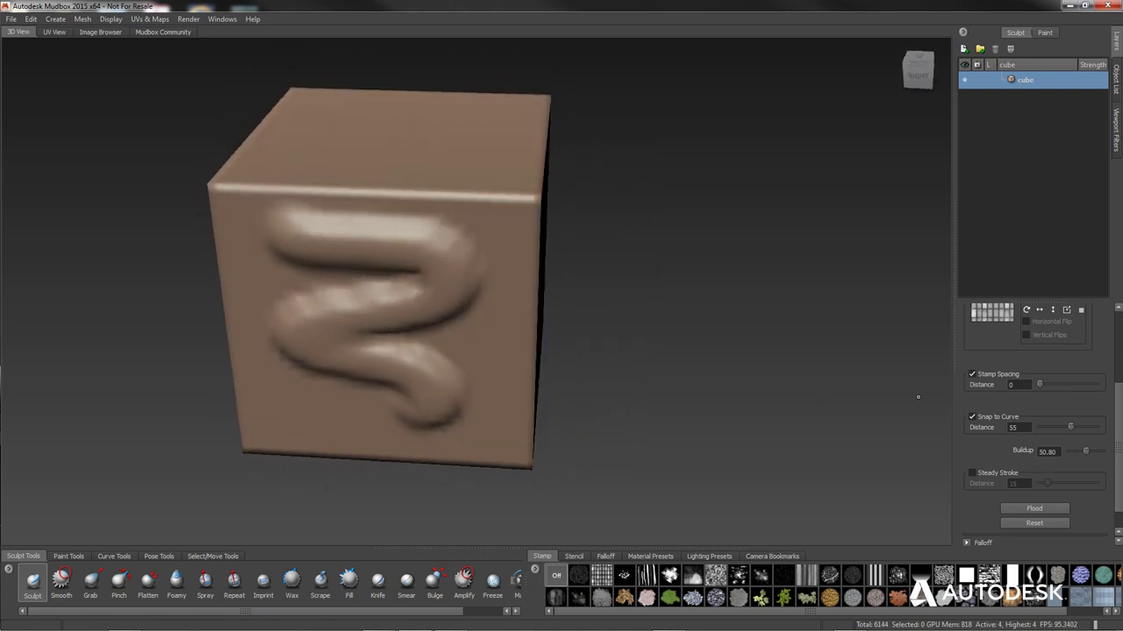
pyautogui.scroll(5, 1116, 433)
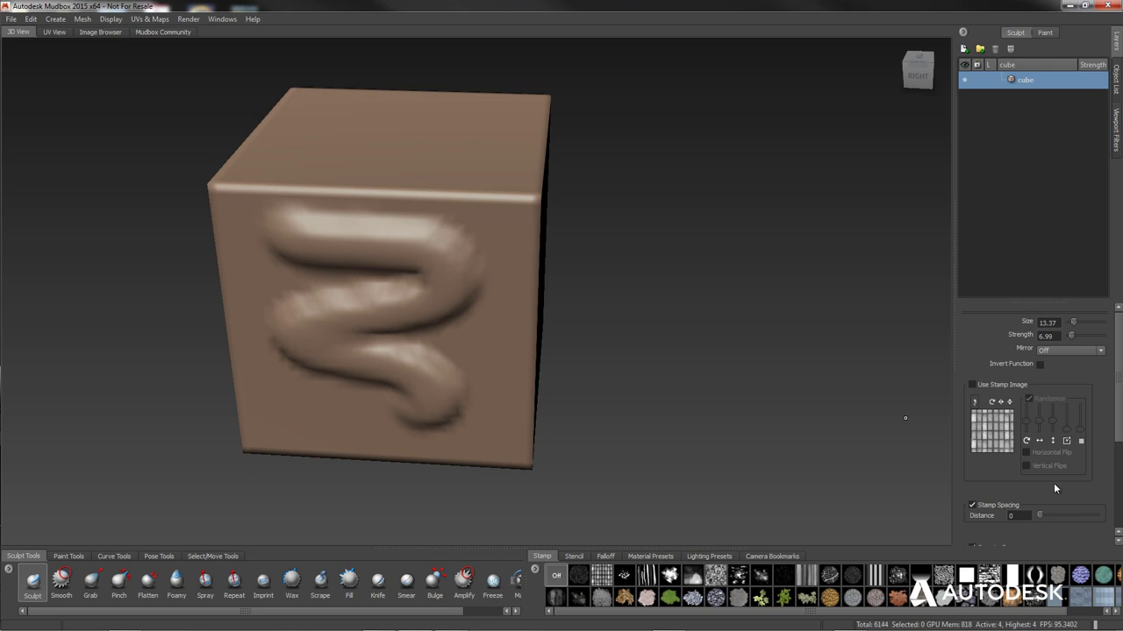
# Turn the brush stamp off and overlay the stone-noise stencil on the ridged cube
pyautogui.click(602, 574)
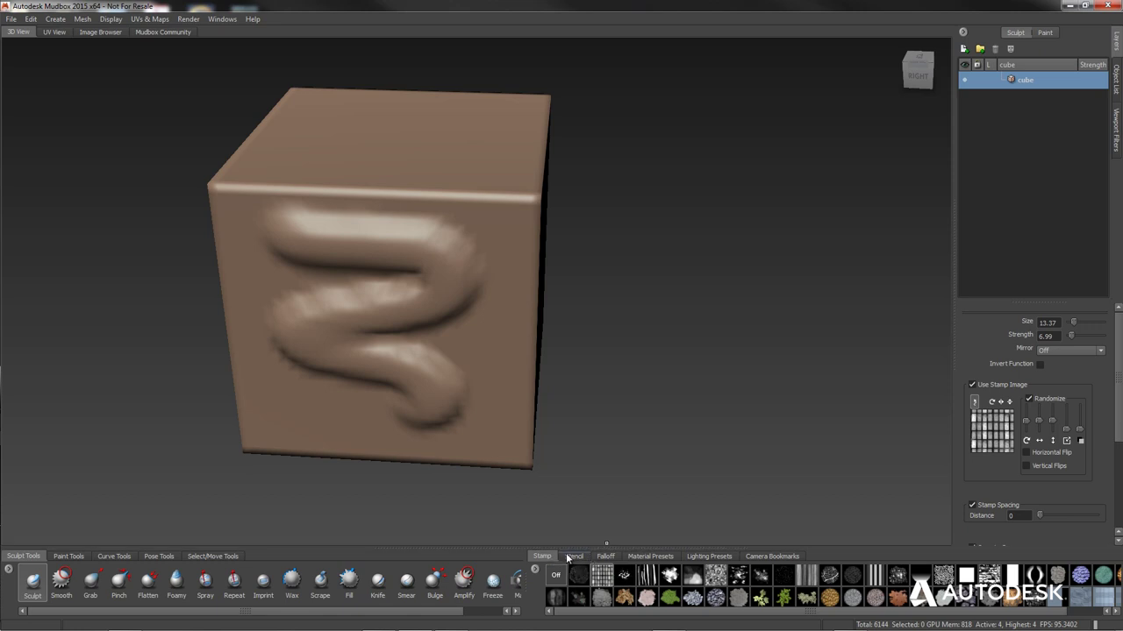
pyautogui.click(557, 575)
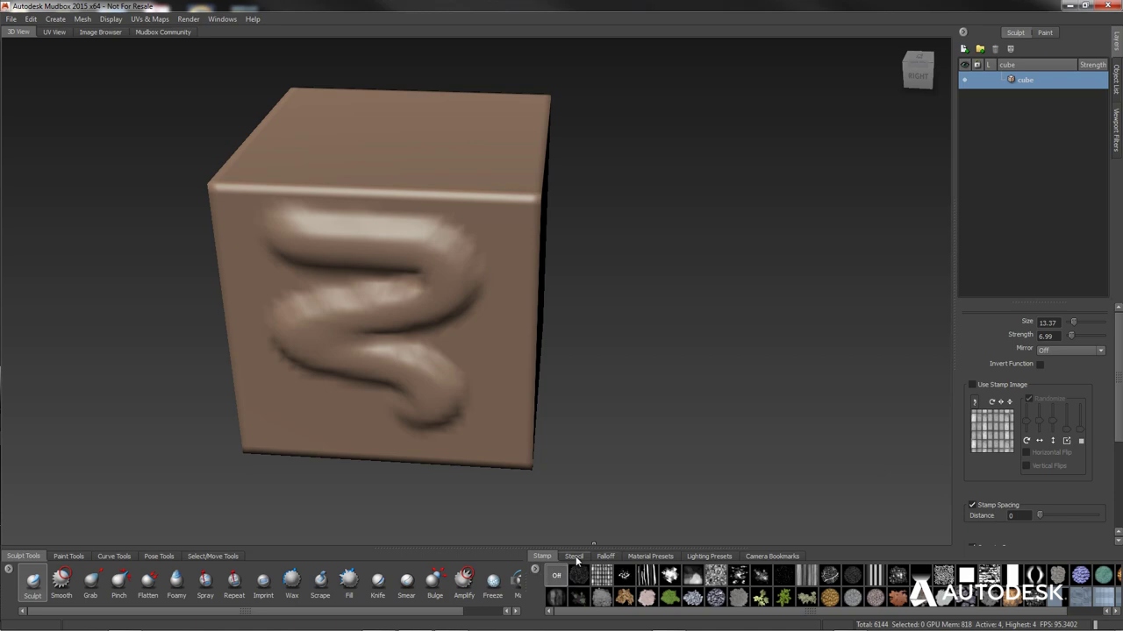
pyautogui.click(575, 556)
pyautogui.click(626, 576)
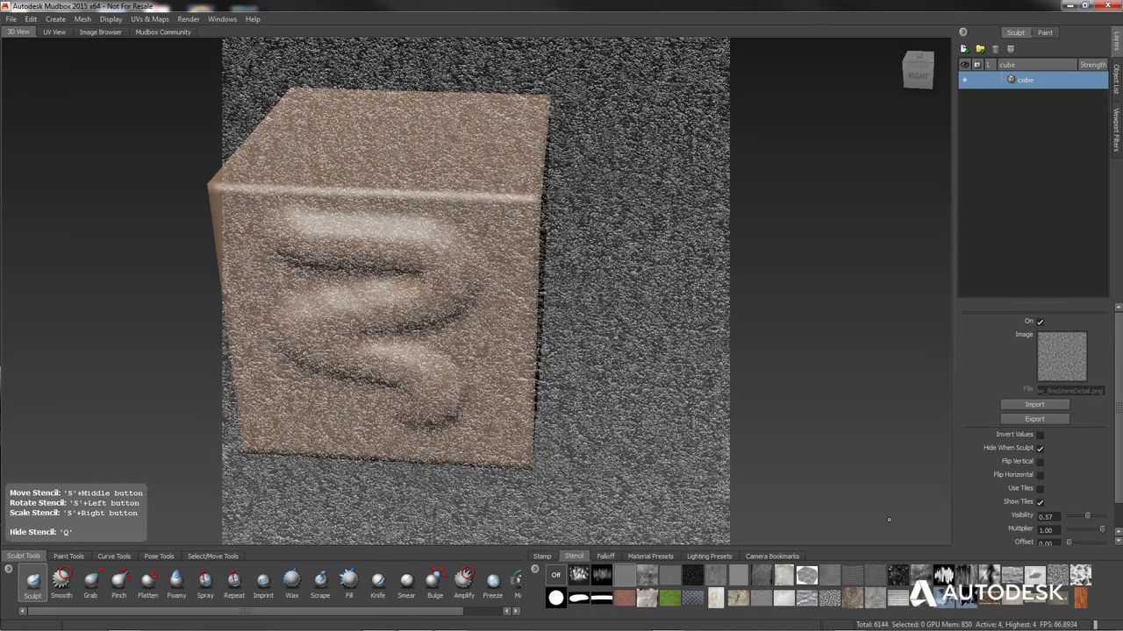
# Expand the Sculpt brush's Falloff properties and choose a different falloff curve preset
pyautogui.click(603, 558)
pyautogui.click(573, 579)
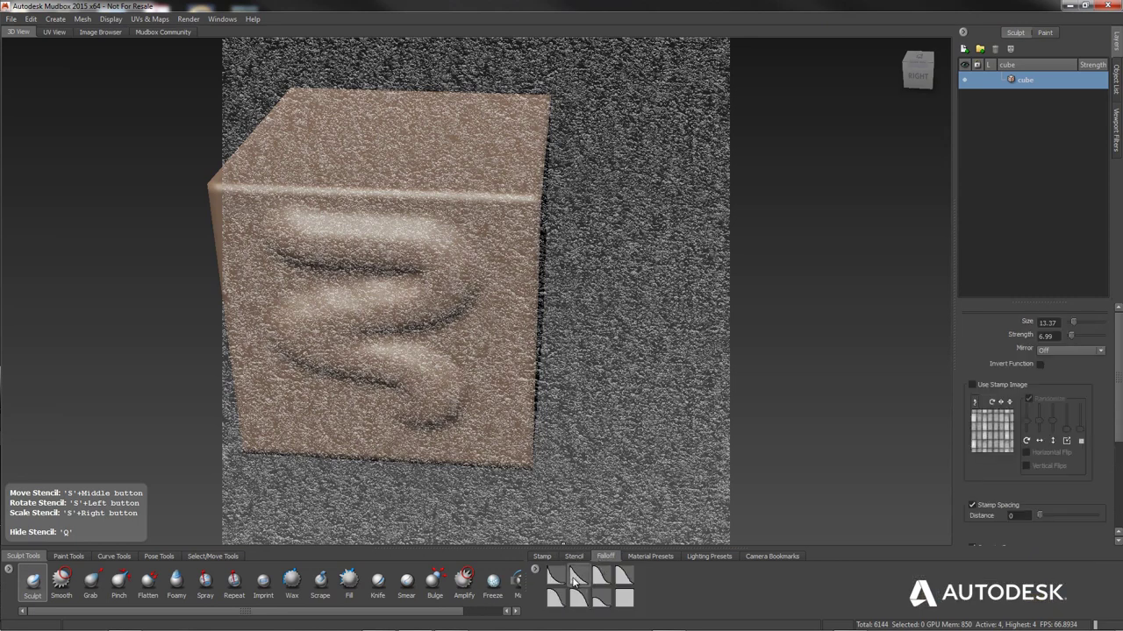
pyautogui.scroll(-3, 1078, 439)
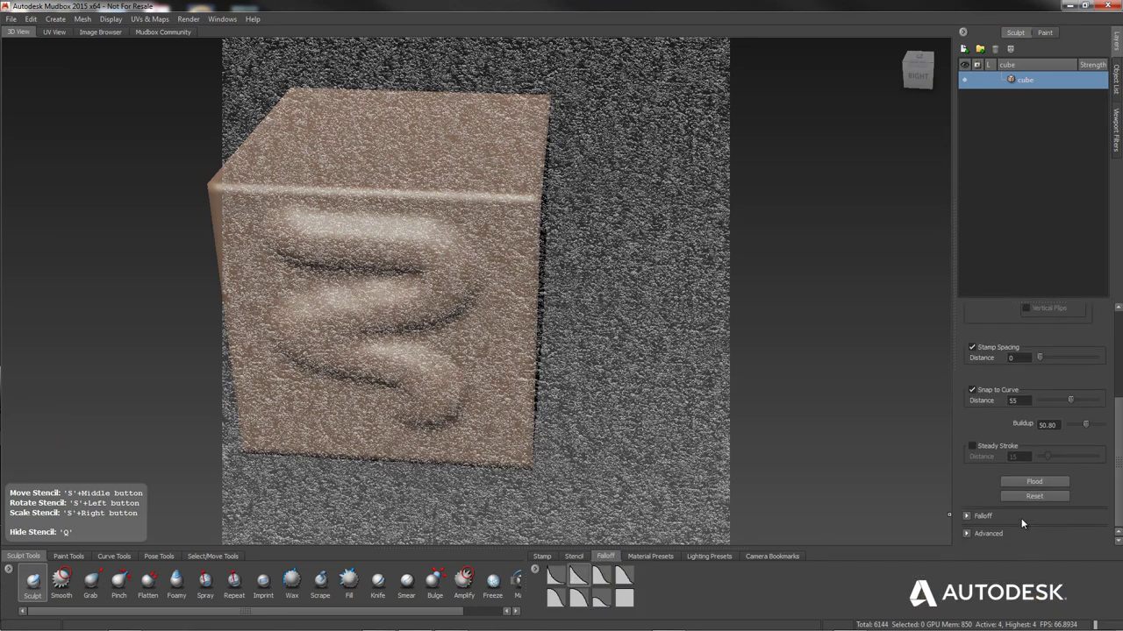
pyautogui.click(967, 516)
pyautogui.moveTo(1120, 405)
pyautogui.mouseDown()
pyautogui.moveTo(1107, 478)
pyautogui.moveTo(1119, 338)
pyautogui.mouseUp()
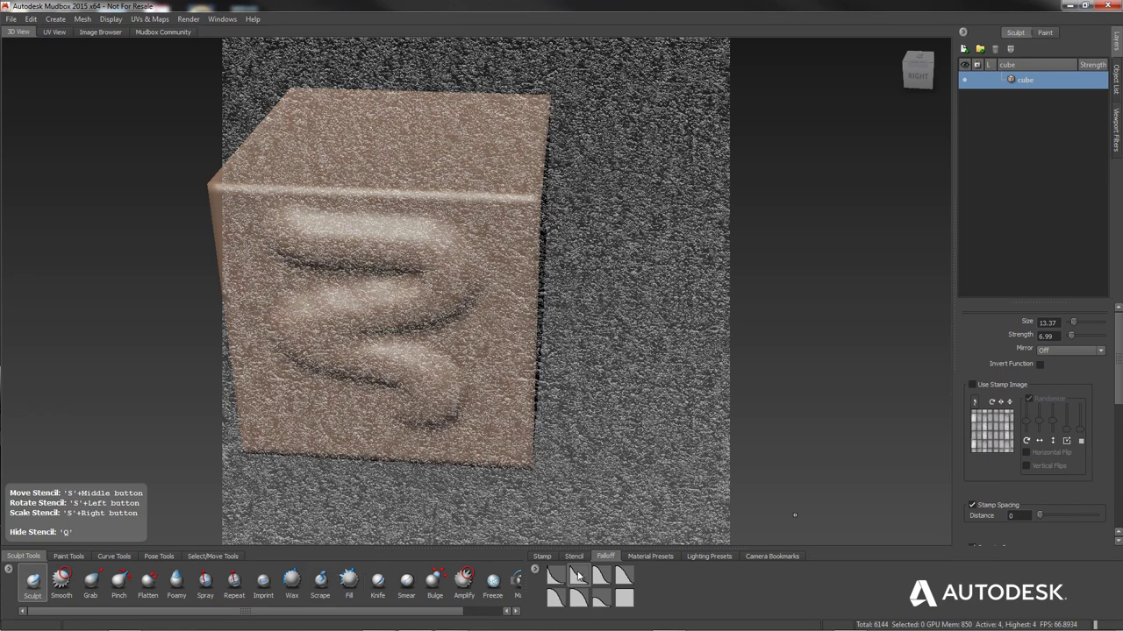
pyautogui.click(575, 598)
# Switch the stone-noise stencil Off and return to the Sculpt brush settings
pyautogui.click(542, 556)
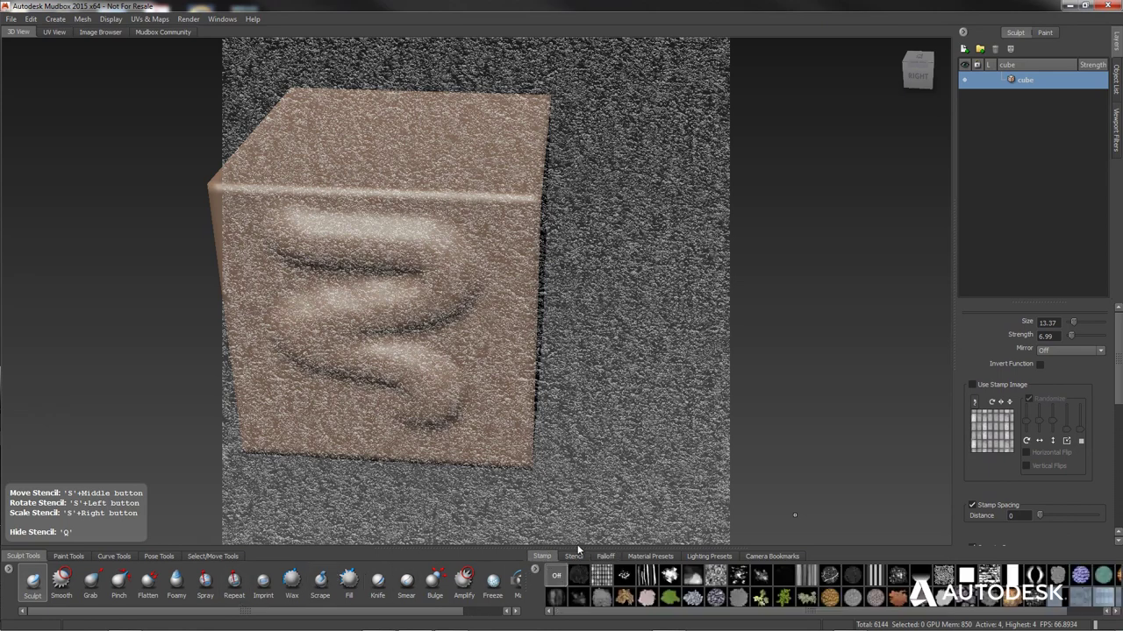
pyautogui.click(573, 557)
pyautogui.click(556, 576)
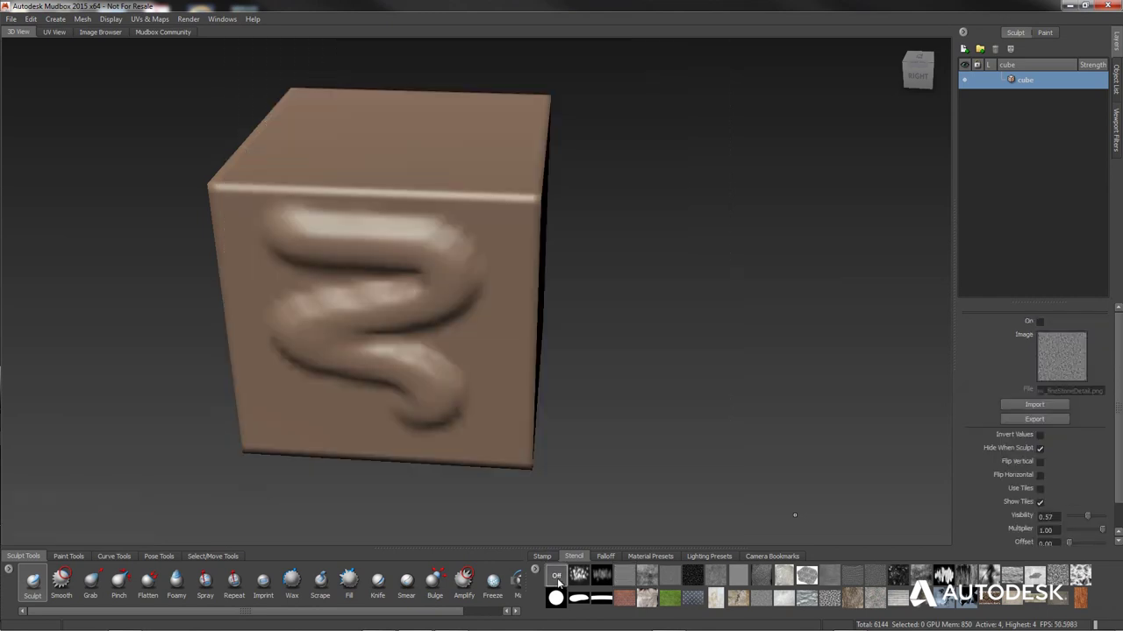
pyautogui.click(35, 582)
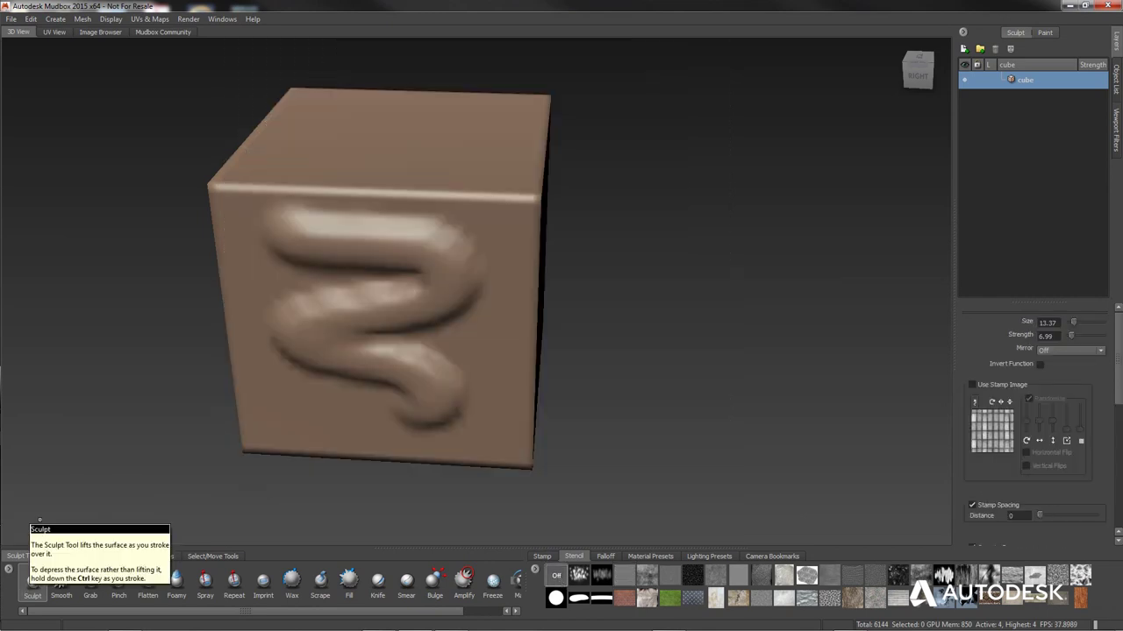